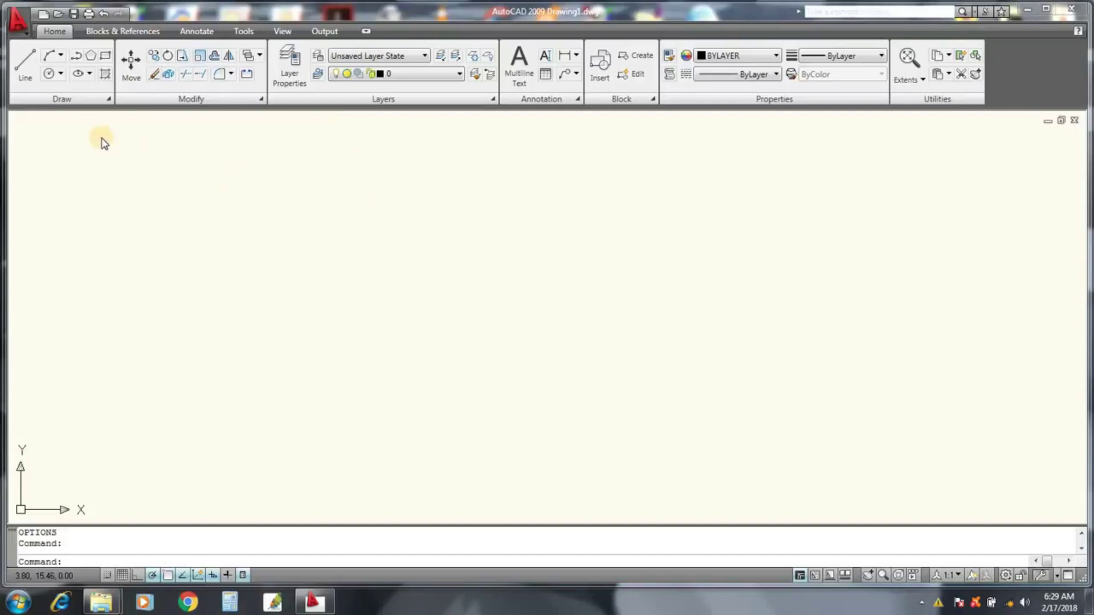
# Dismiss AutoCAD's command list, then launch Paint from Start > All Programs > Accessories
pyautogui.click(26, 33)
pyautogui.moveTo(27, 103)
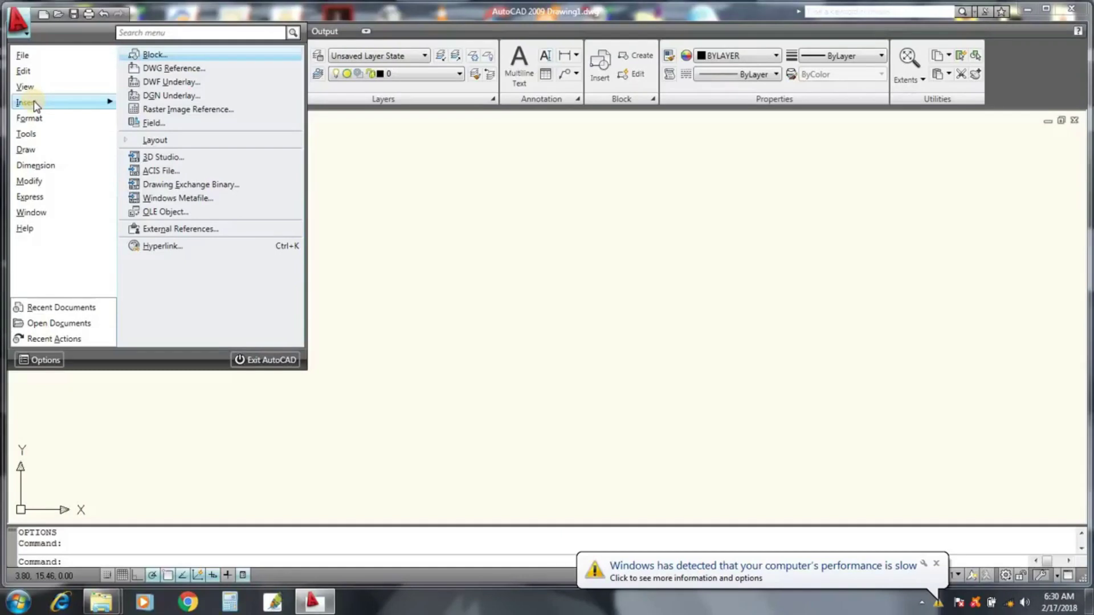
pyautogui.click(937, 566)
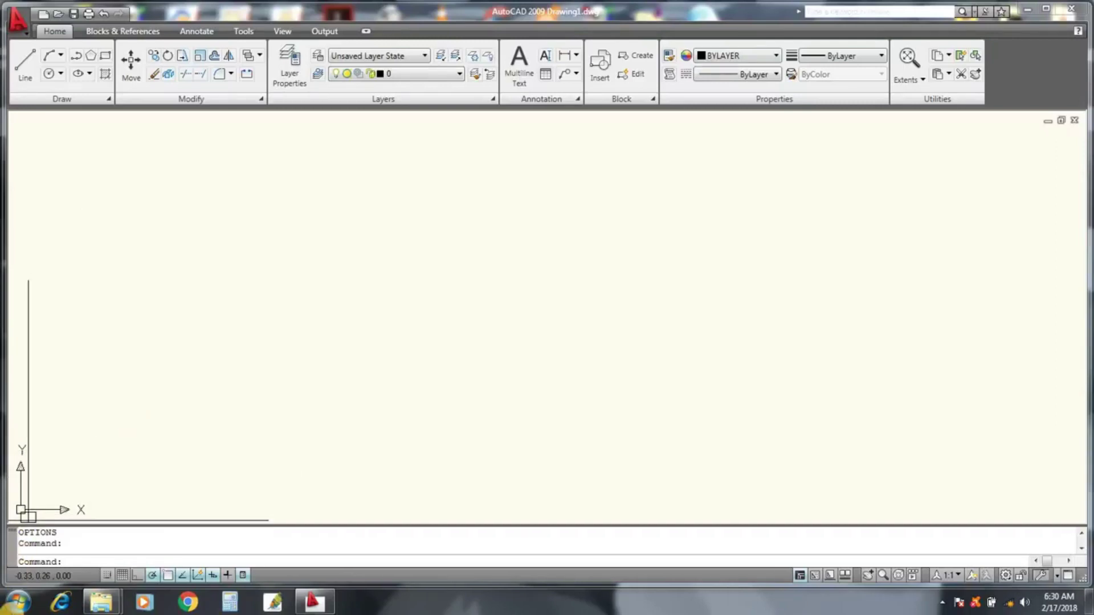
pyautogui.click(17, 602)
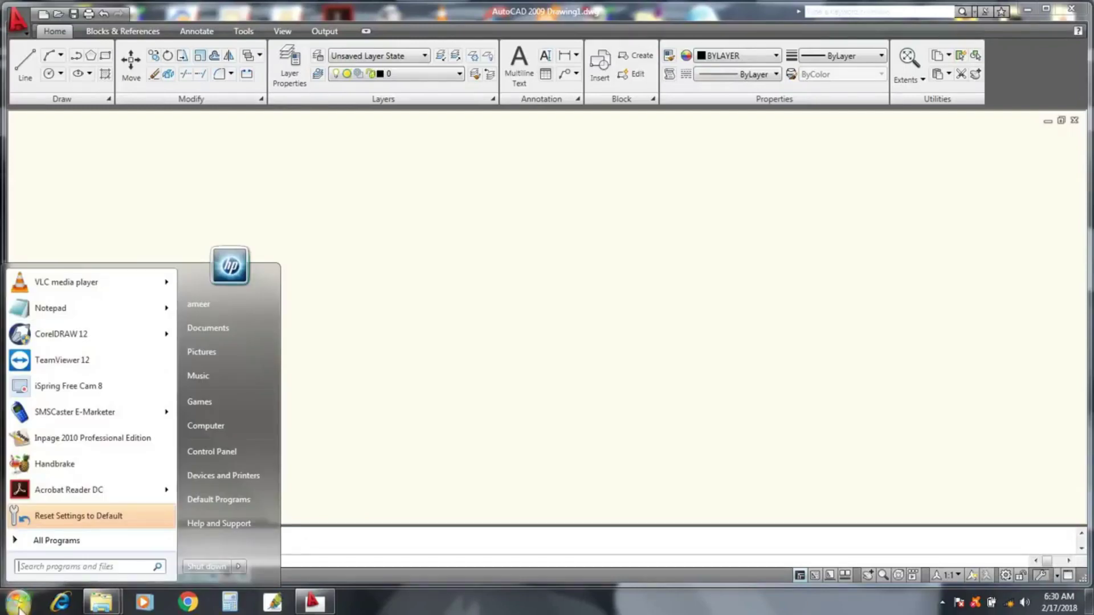
pyautogui.click(57, 541)
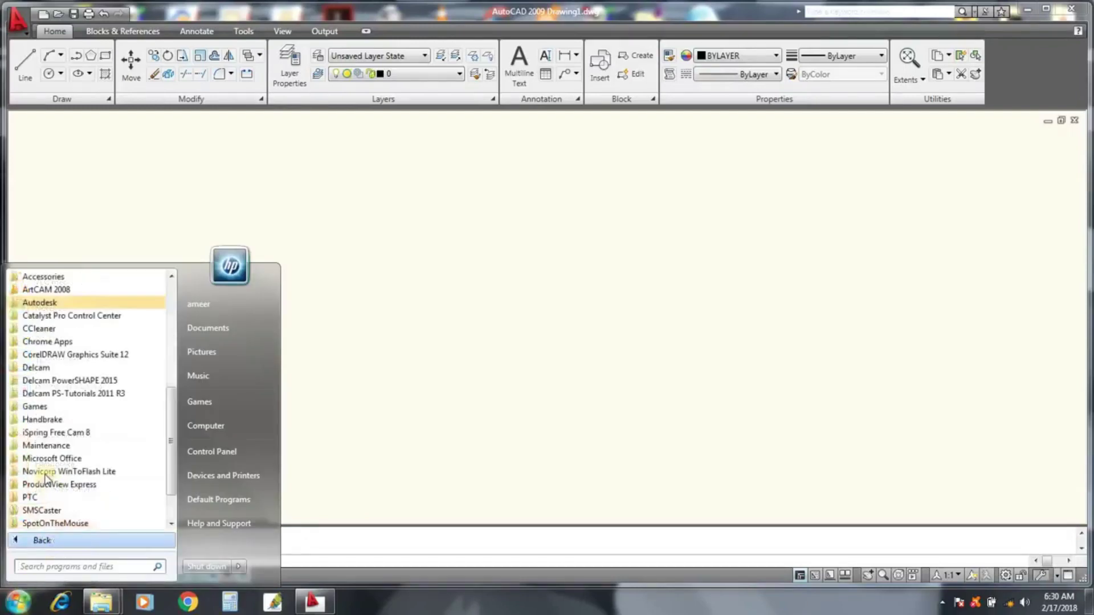
pyautogui.click(38, 279)
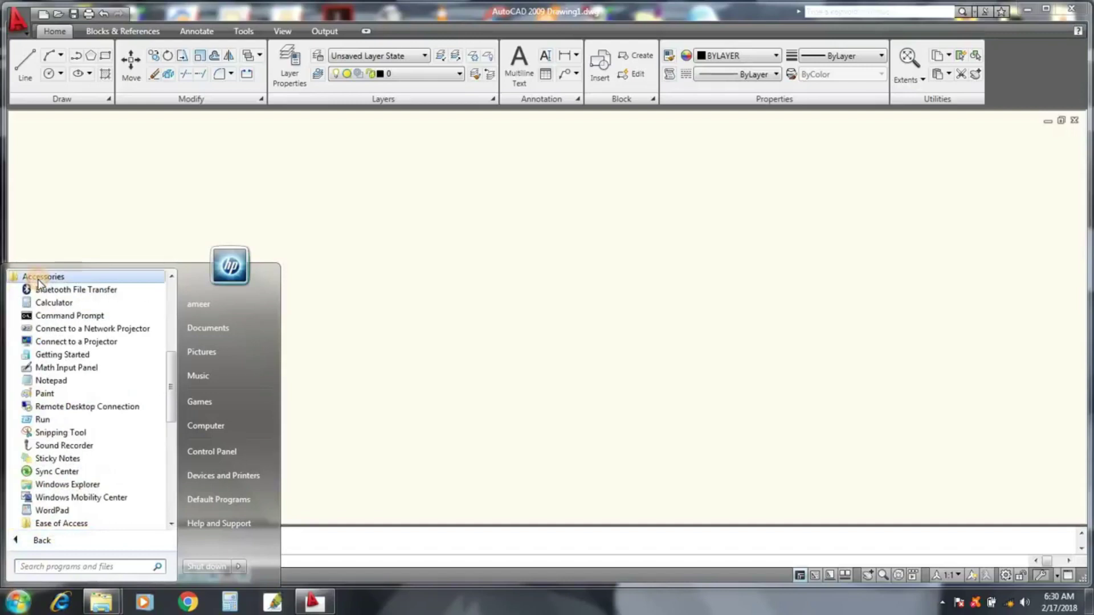
pyautogui.click(46, 394)
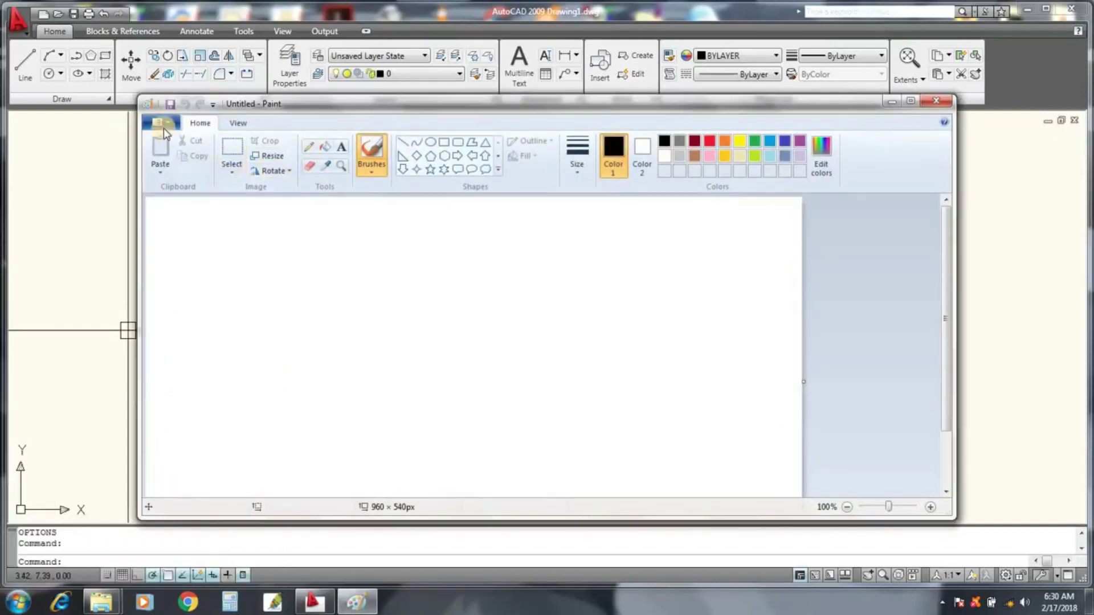
# Open the 'title channel' picture from the Desktop's 'pic for autocad' folder in Paint
pyautogui.click(166, 124)
pyautogui.click(179, 173)
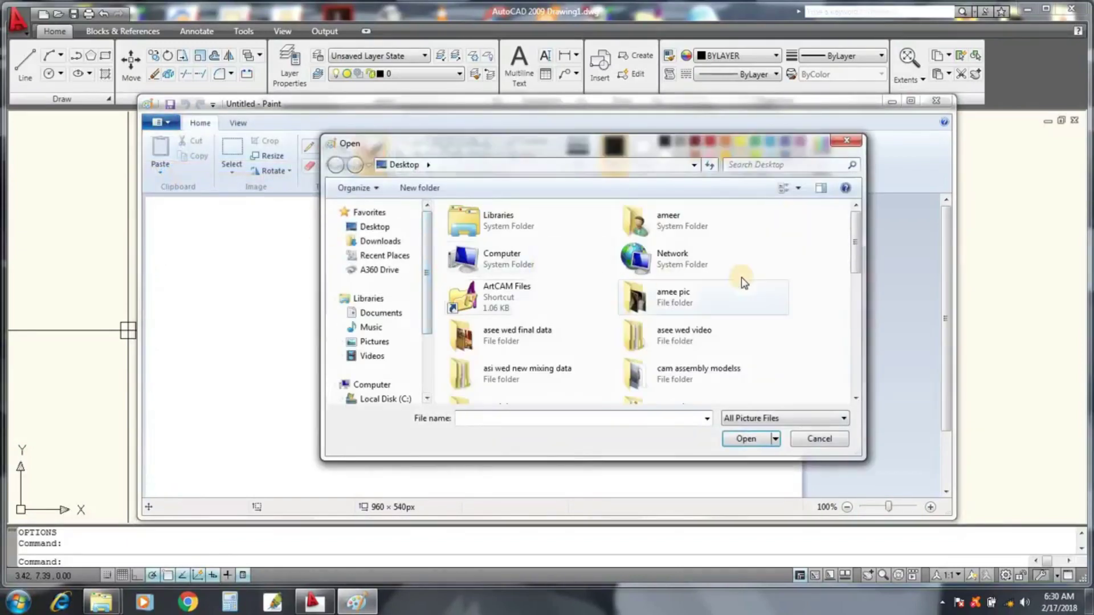
pyautogui.moveTo(857, 246)
pyautogui.mouseDown()
pyautogui.moveTo(868, 356)
pyautogui.moveTo(858, 261)
pyautogui.mouseUp()
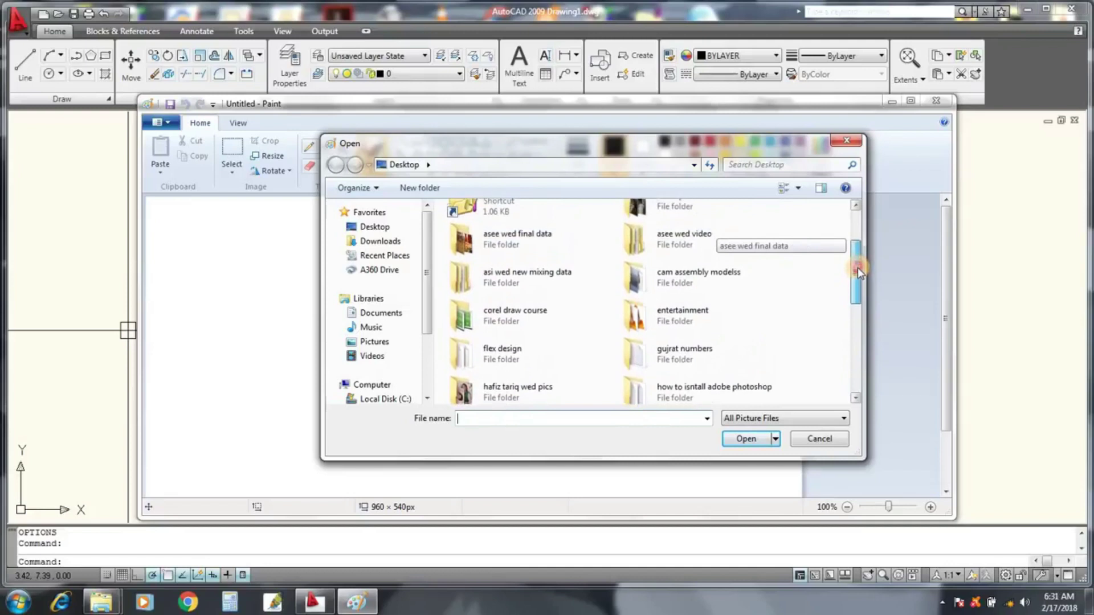
pyautogui.moveTo(857, 261)
pyautogui.mouseDown()
pyautogui.moveTo(852, 228)
pyautogui.moveTo(867, 357)
pyautogui.mouseUp()
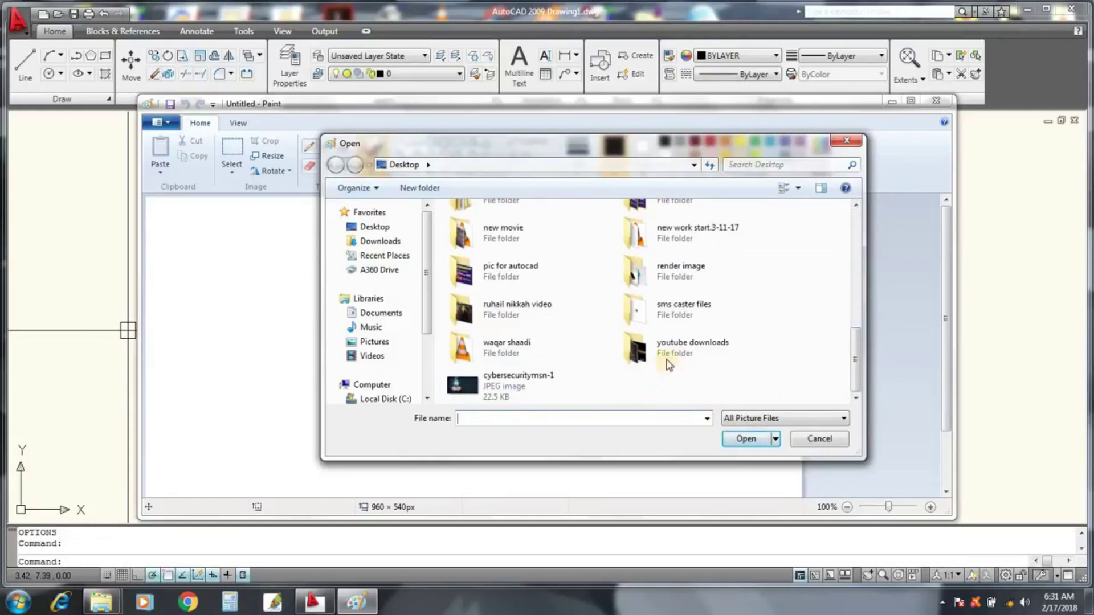
pyautogui.click(502, 265)
pyautogui.click(751, 438)
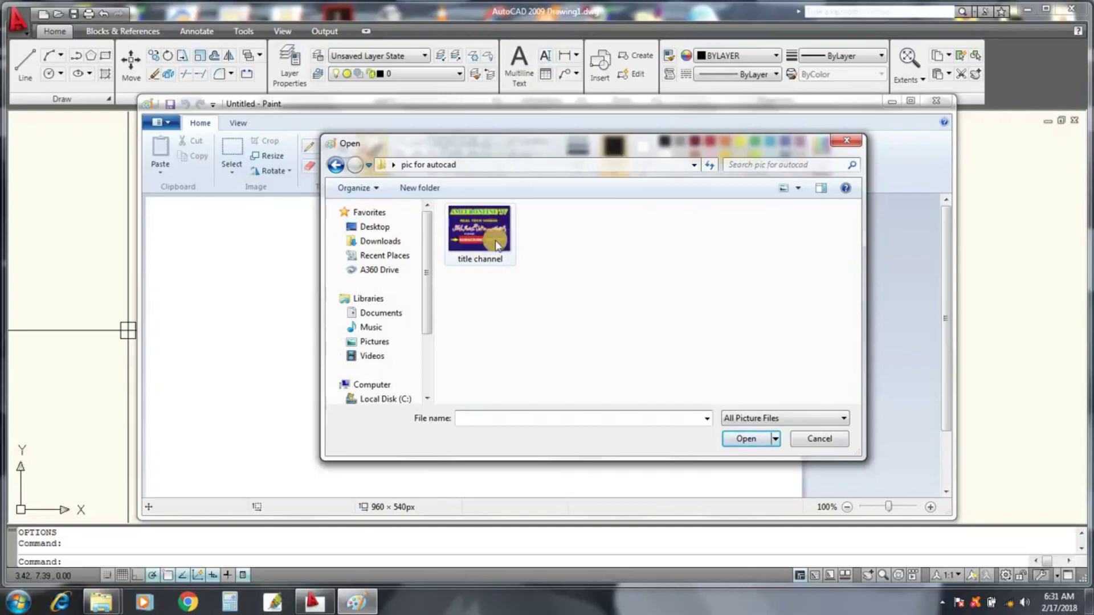
pyautogui.click(495, 240)
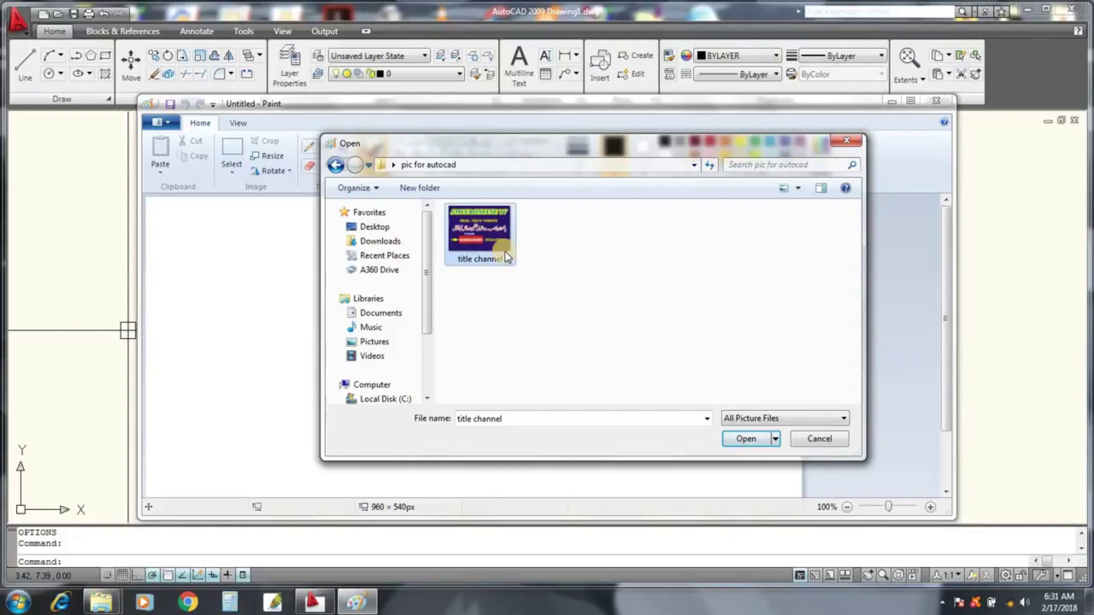
pyautogui.click(739, 439)
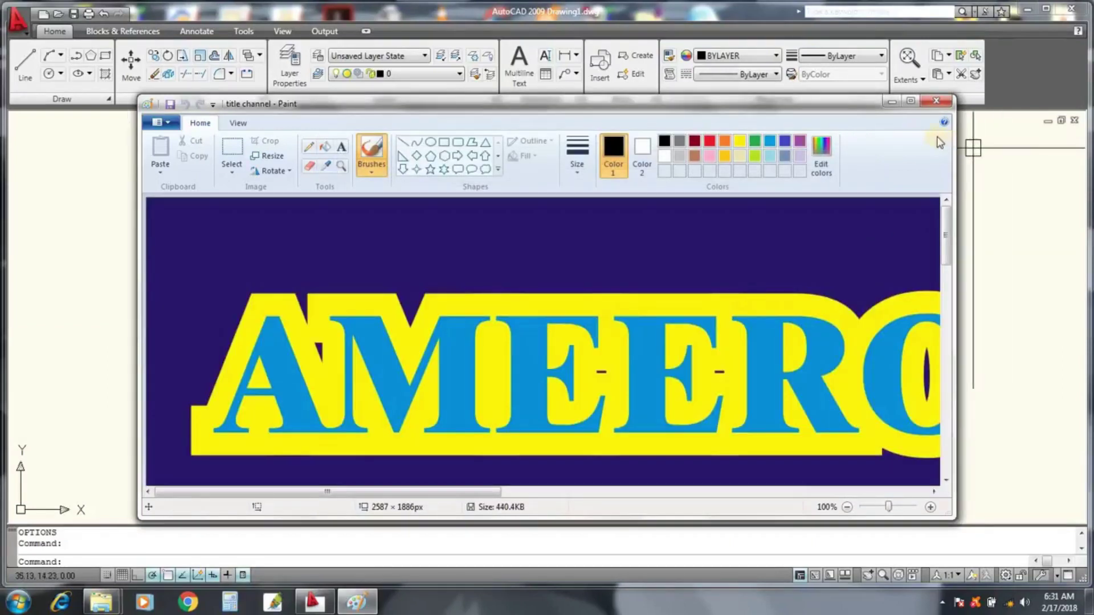
# Maximize Paint and save the banner as 24-bit bitmap 'title channelffffff' in 'pic for autocad'
pyautogui.click(913, 103)
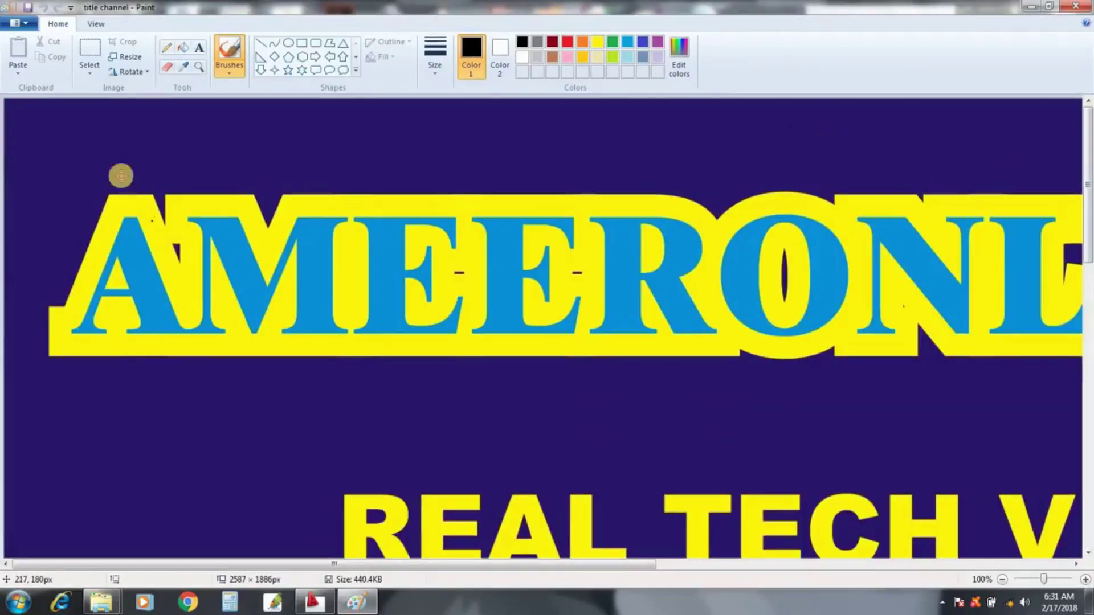
pyautogui.click(26, 28)
pyautogui.moveTo(51, 137)
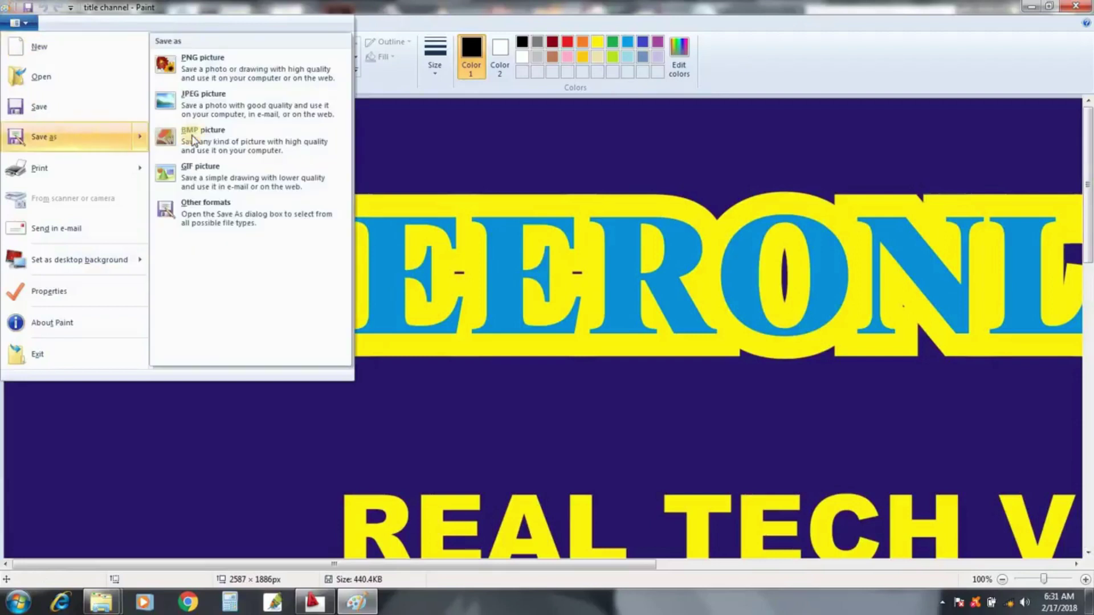
pyautogui.click(222, 143)
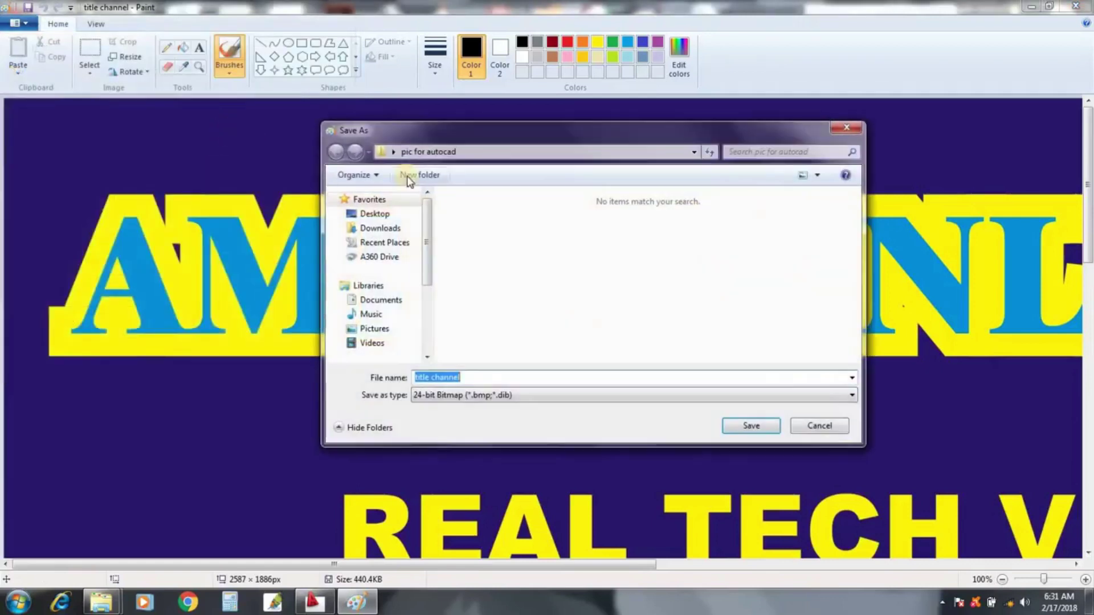
pyautogui.click(386, 215)
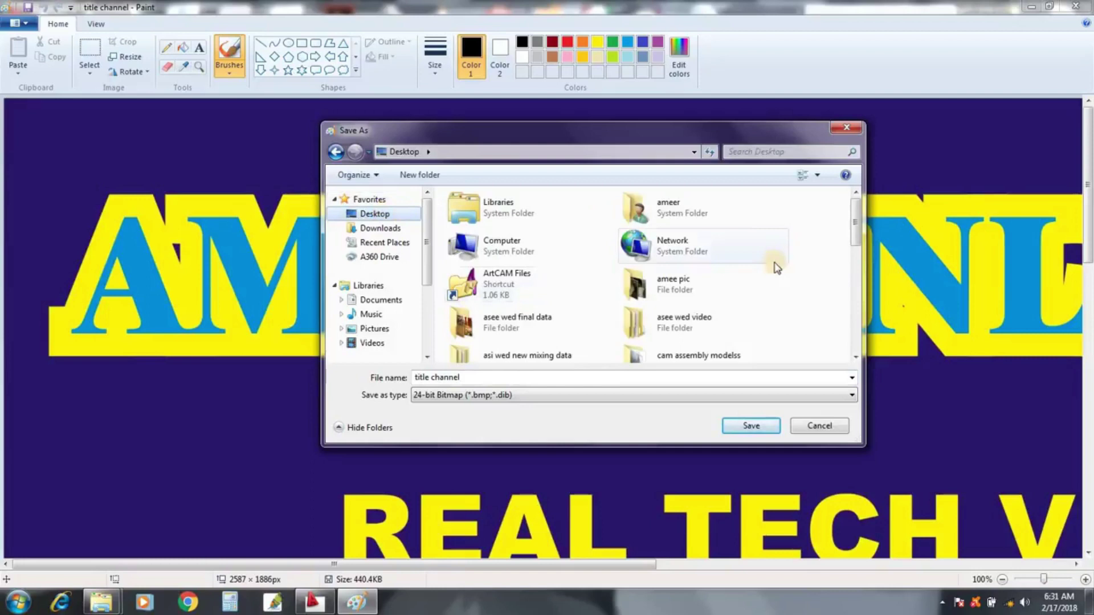
pyautogui.moveTo(857, 234); pyautogui.dragTo(863, 280)
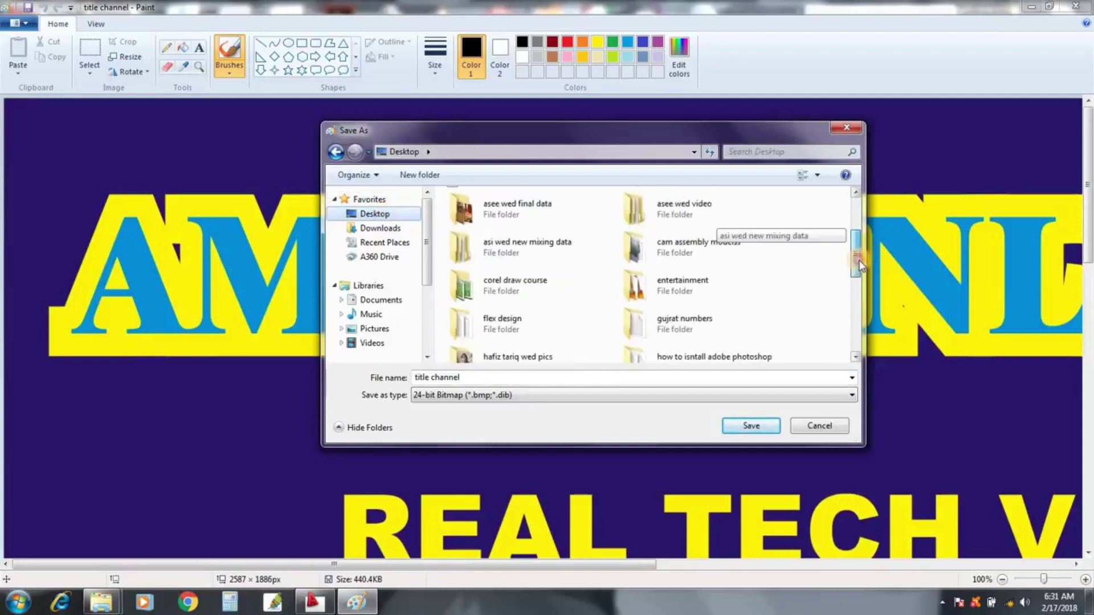
pyautogui.moveTo(863, 278); pyautogui.dragTo(866, 316)
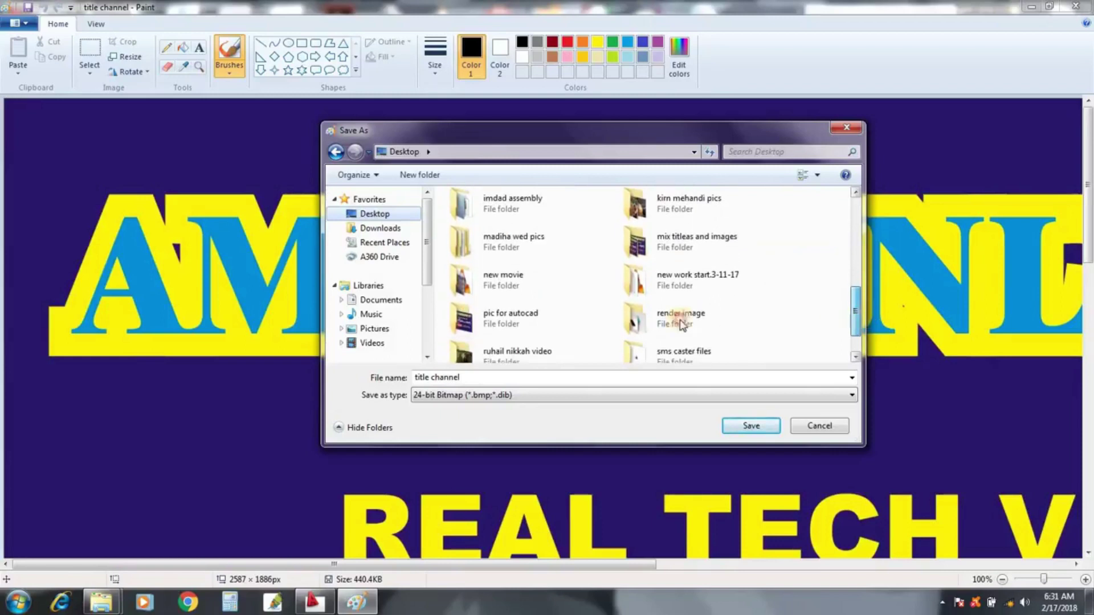
pyautogui.click(497, 326)
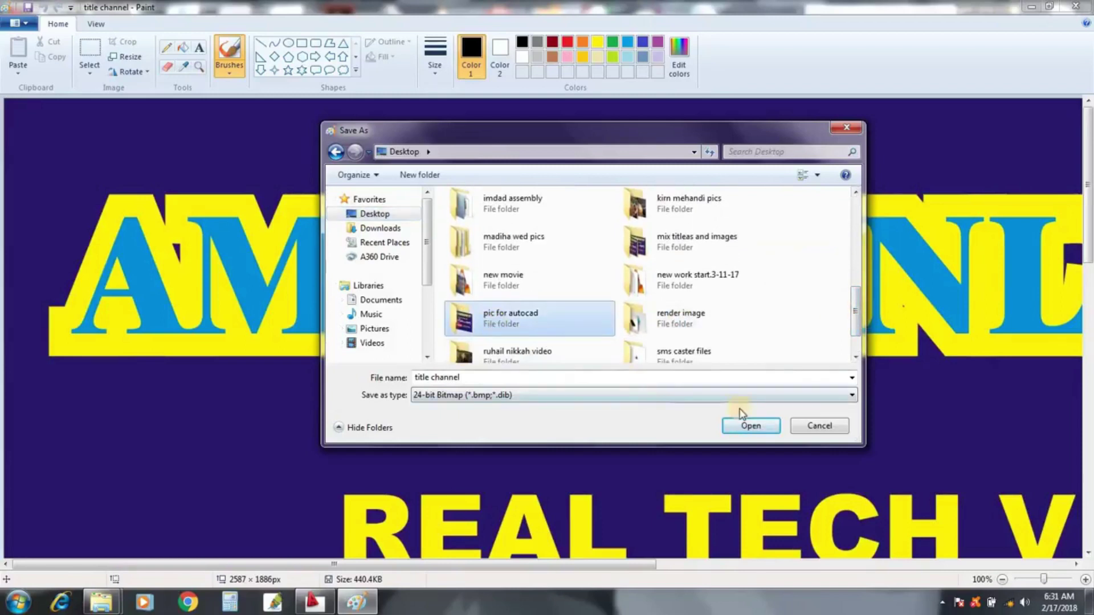
pyautogui.press('Tab')
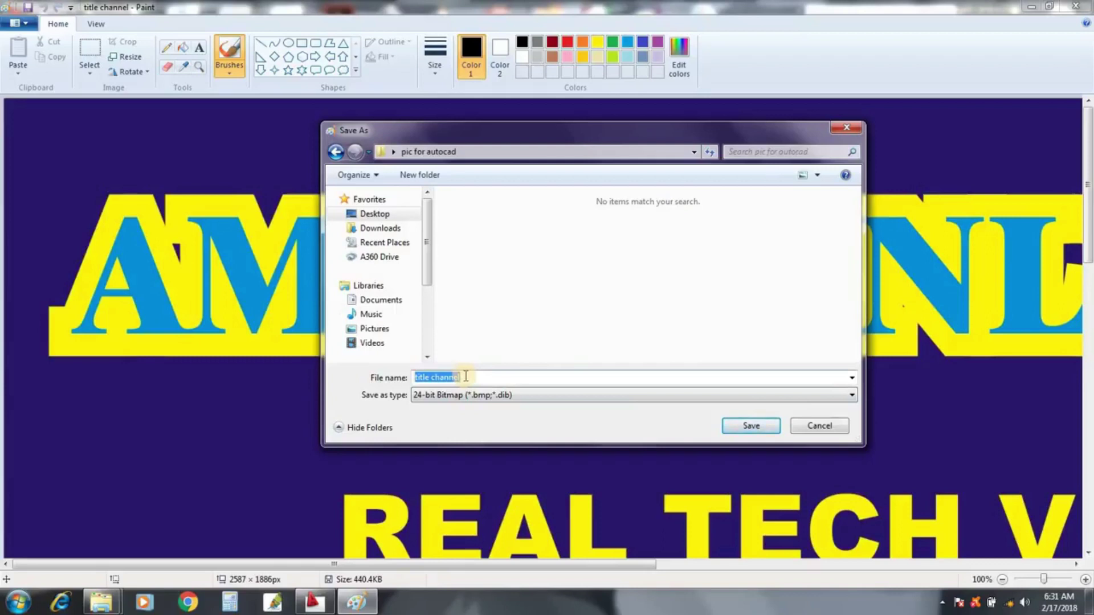
pyautogui.click(466, 376)
pyautogui.write('ffffff')
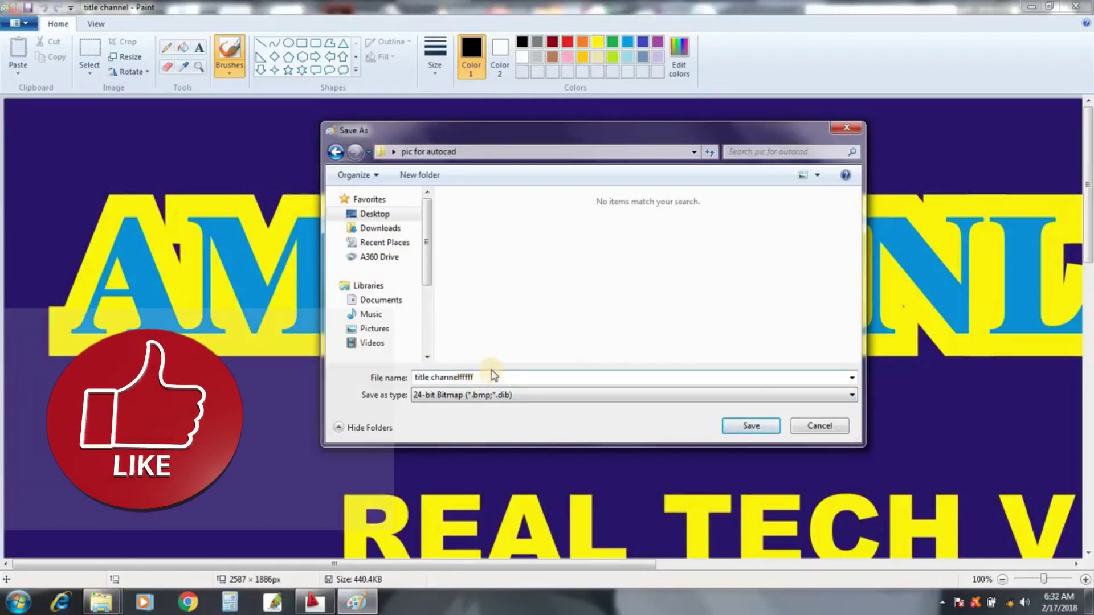
pyautogui.click(758, 428)
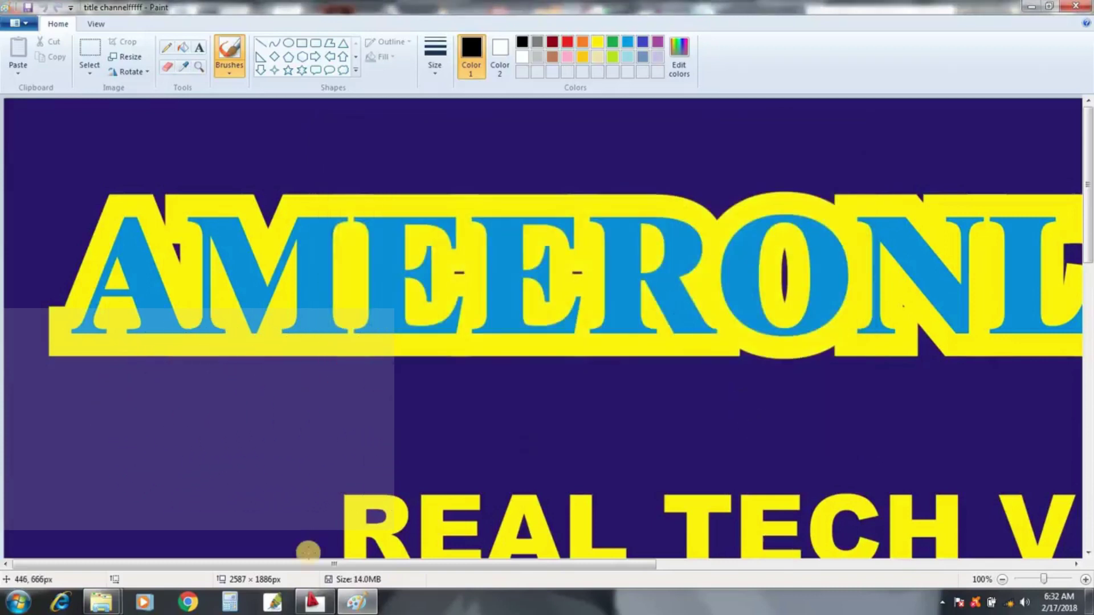
# Return to AutoCAD and open the Insert Object dialog via Insert > OLE Object
pyautogui.click(313, 602)
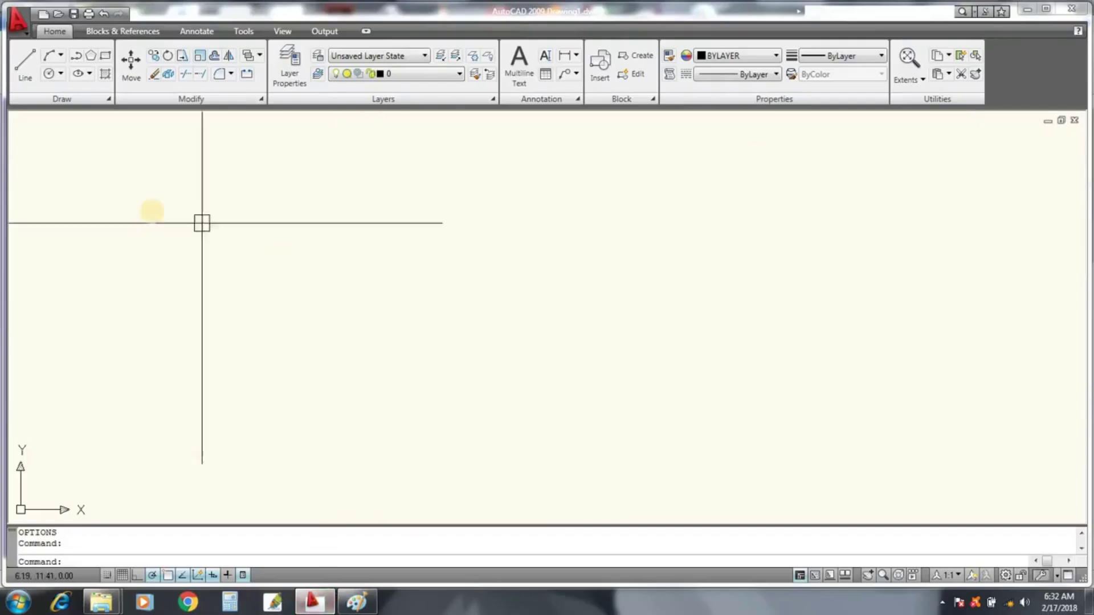
pyautogui.click(22, 26)
pyautogui.moveTo(26, 102)
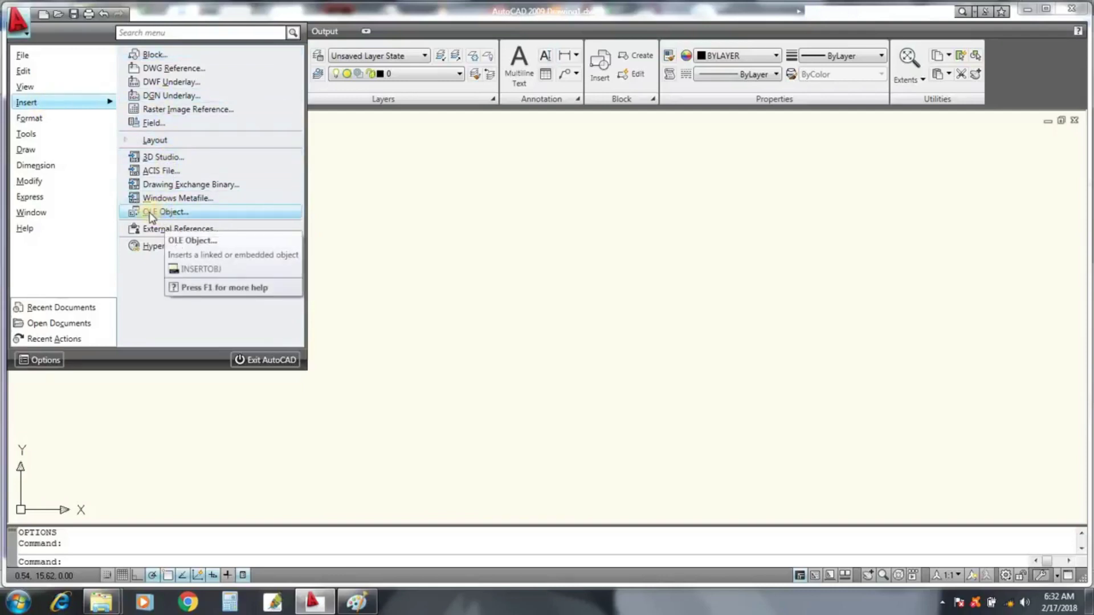
pyautogui.click(164, 216)
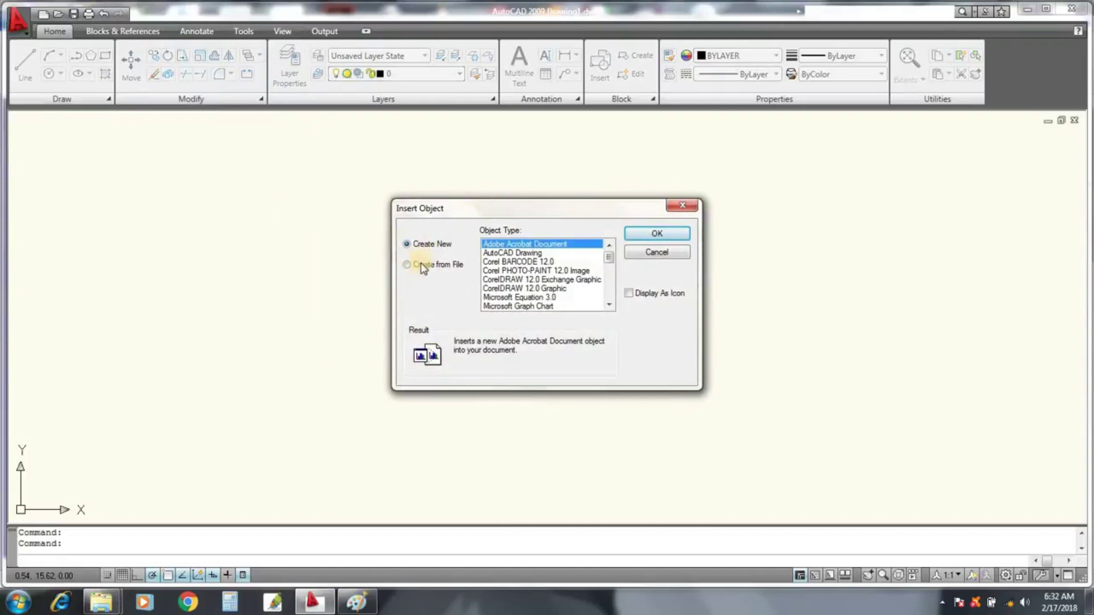
# Embed 'title channelffffff' from 'pic for autocad' using Create from File, then confirm with OK
pyautogui.click(406, 265)
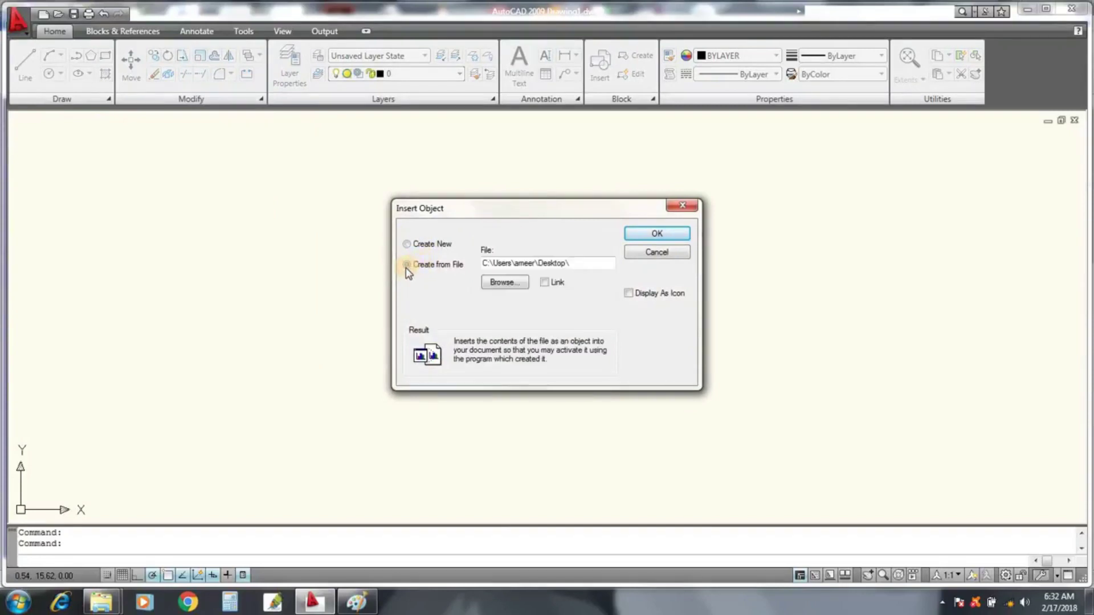
pyautogui.click(504, 283)
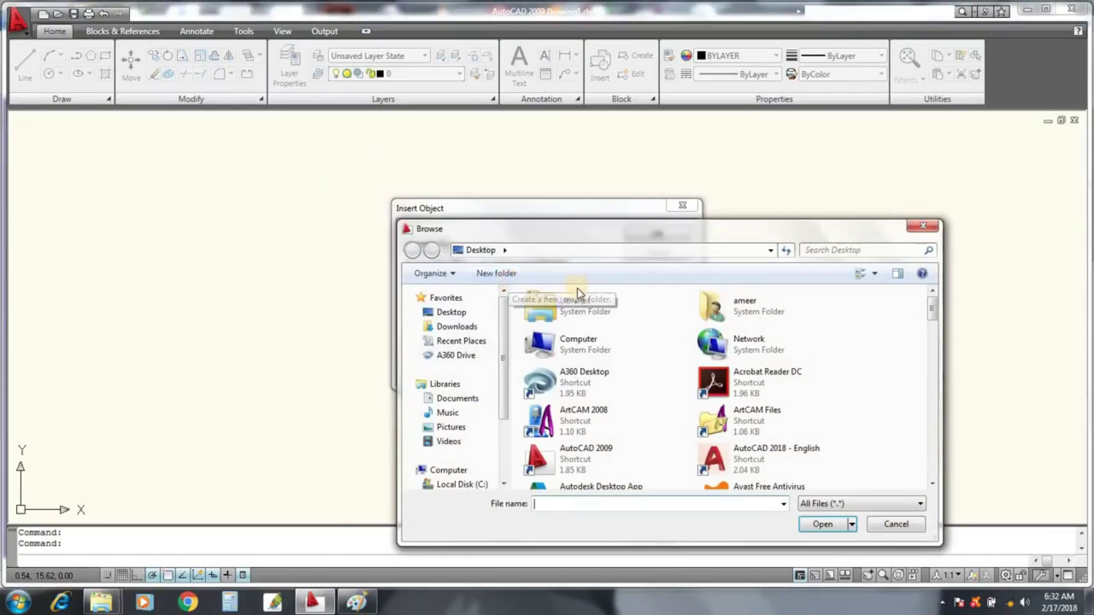
pyautogui.click(933, 308)
pyautogui.moveTo(933, 310); pyautogui.dragTo(939, 399)
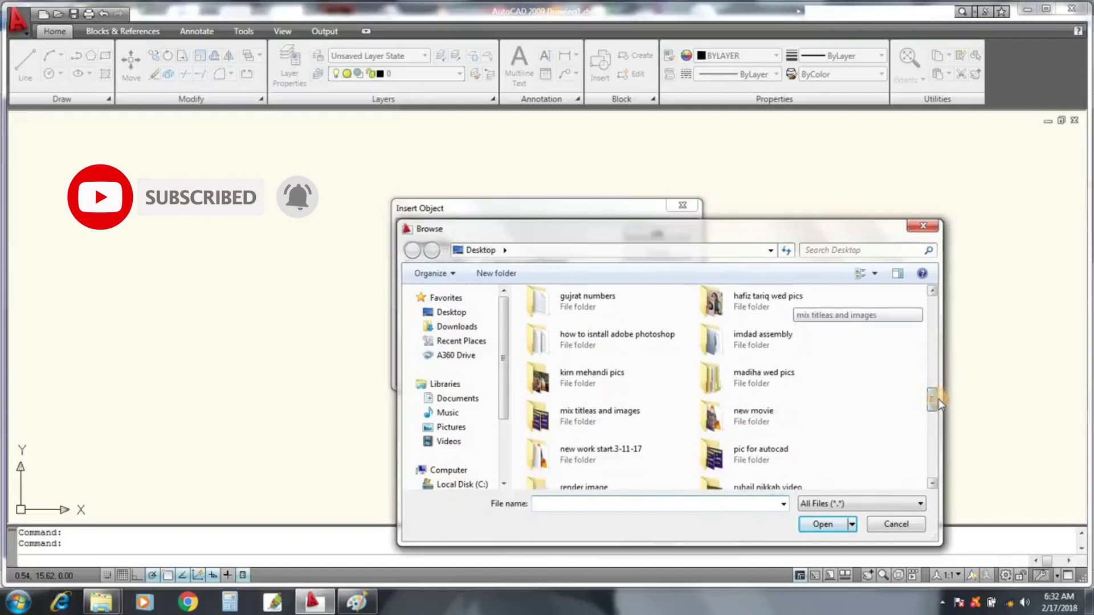
pyautogui.click(738, 451)
pyautogui.click(801, 524)
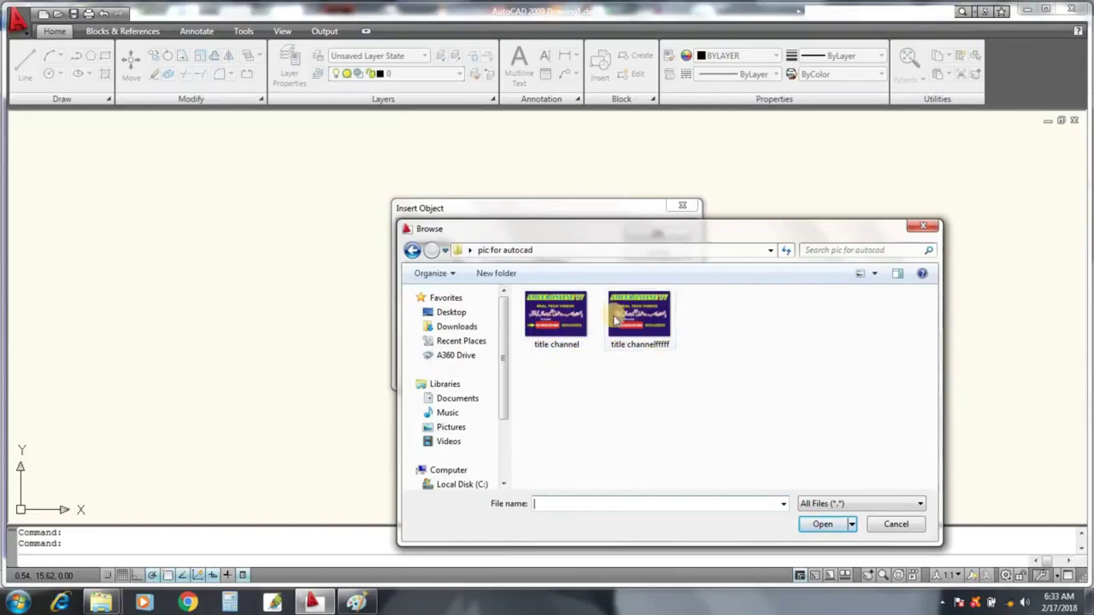
pyautogui.moveTo(641, 320)
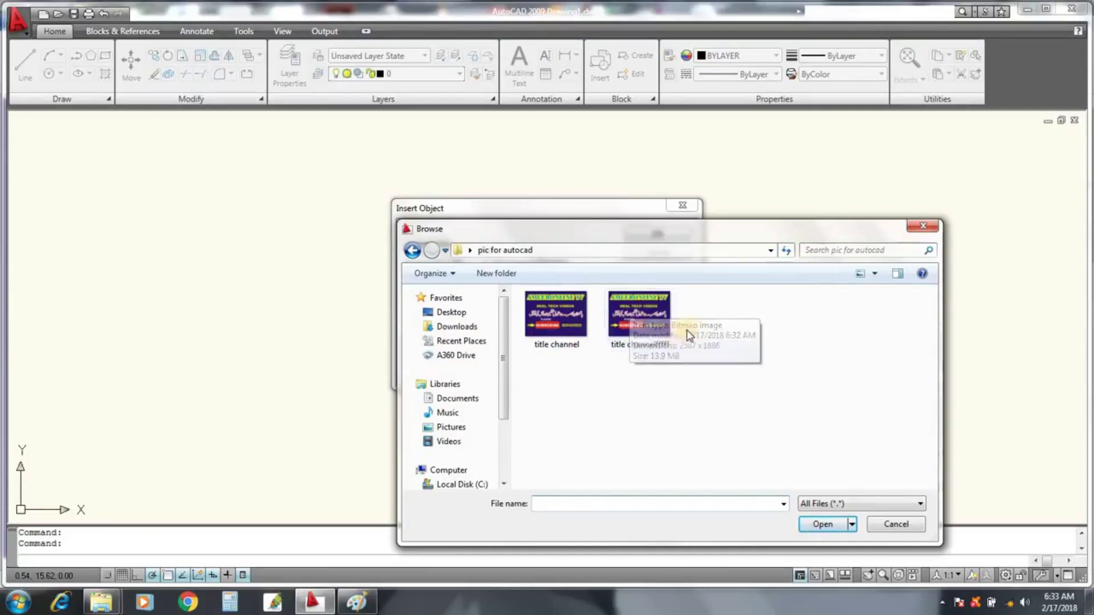
pyautogui.click(648, 324)
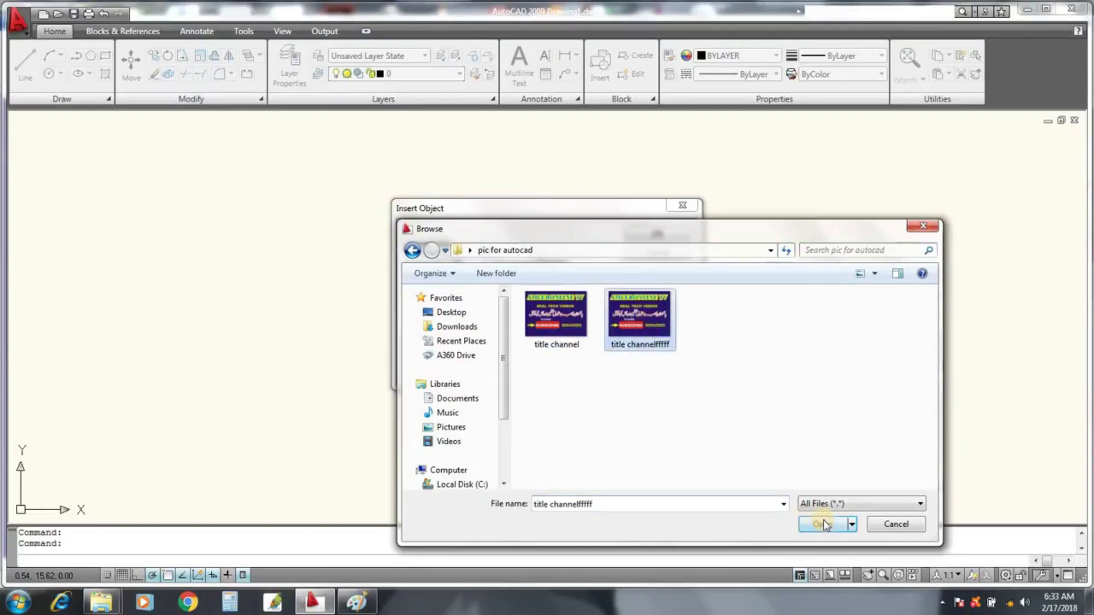
pyautogui.click(820, 523)
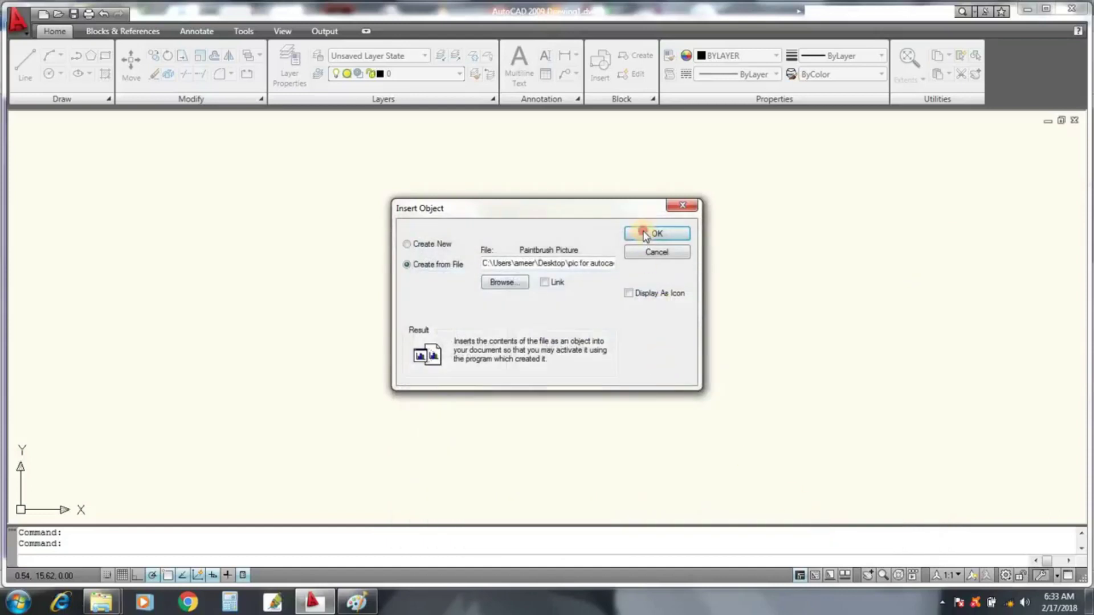
pyautogui.click(645, 234)
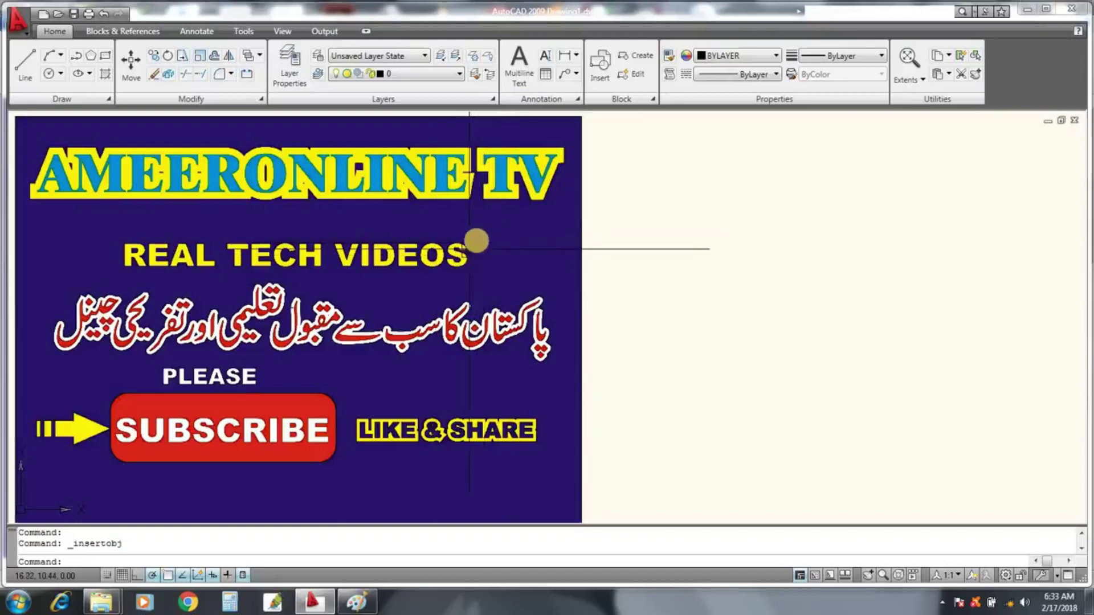
# Select the inserted banner image and start the MOVE command (M) on it
pyautogui.click(486, 240)
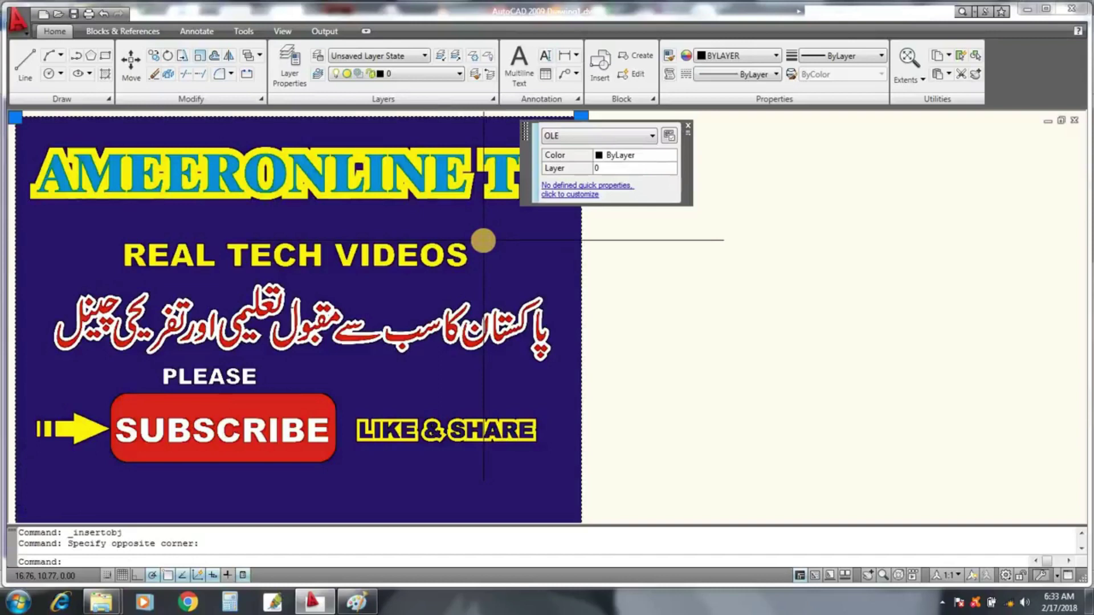
pyautogui.write('m')
pyautogui.press('Return')
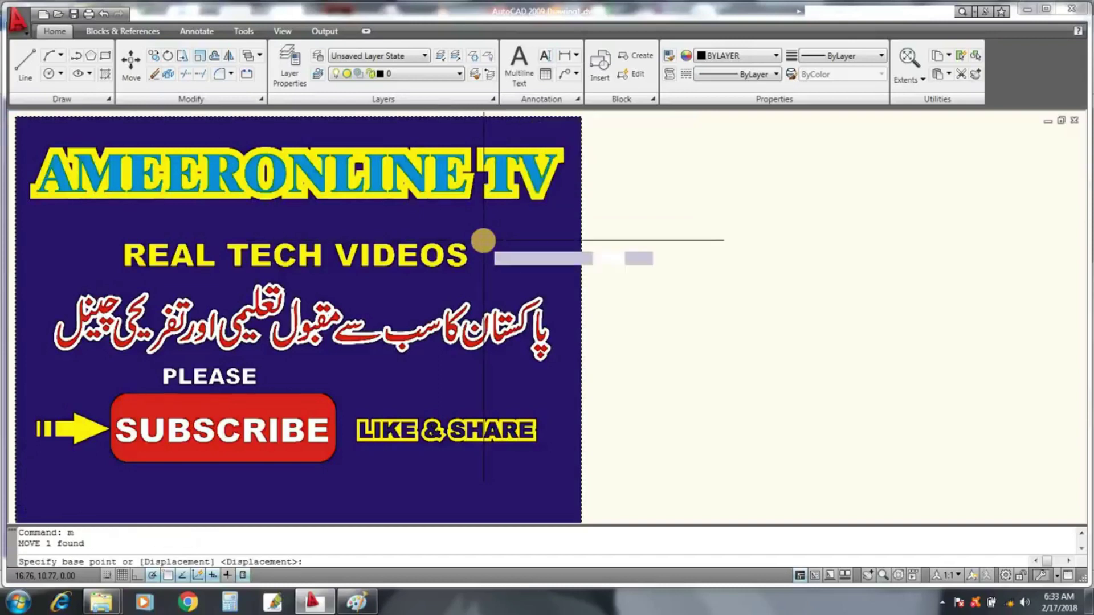